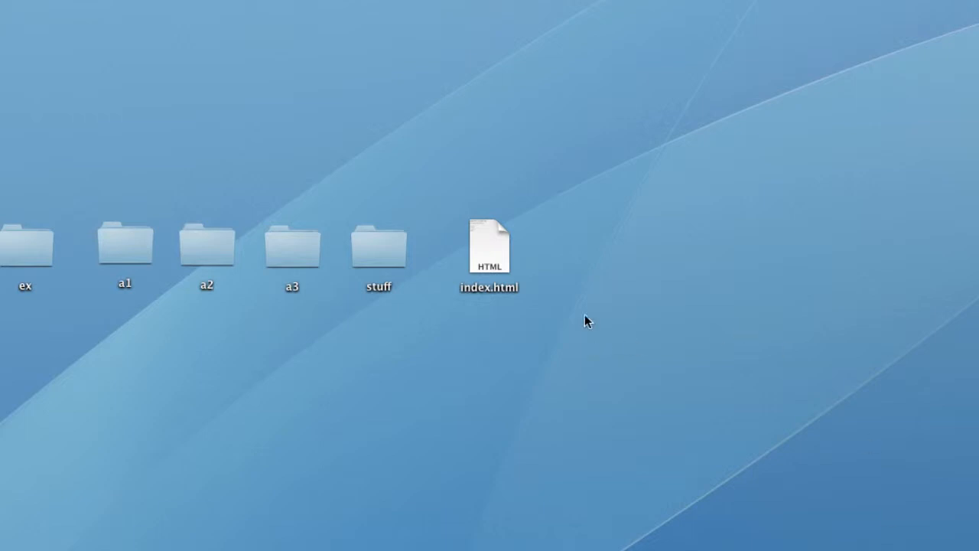
- Open index.html from the desktop to check it in the browser
double_click(474, 249)
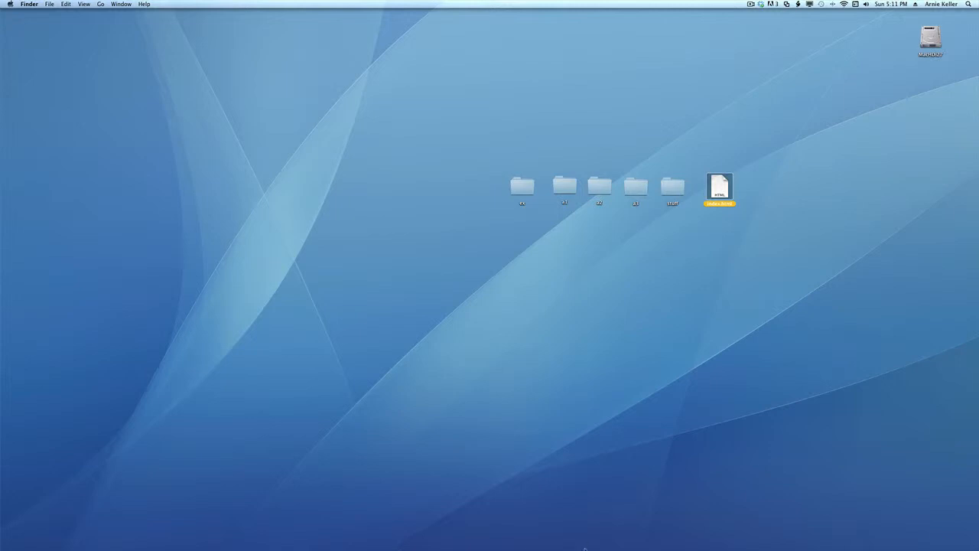
- Launch Dreamweaver from the Dock and dismiss the missing test_big_small local root folder warning
mouse_move(970, 329)
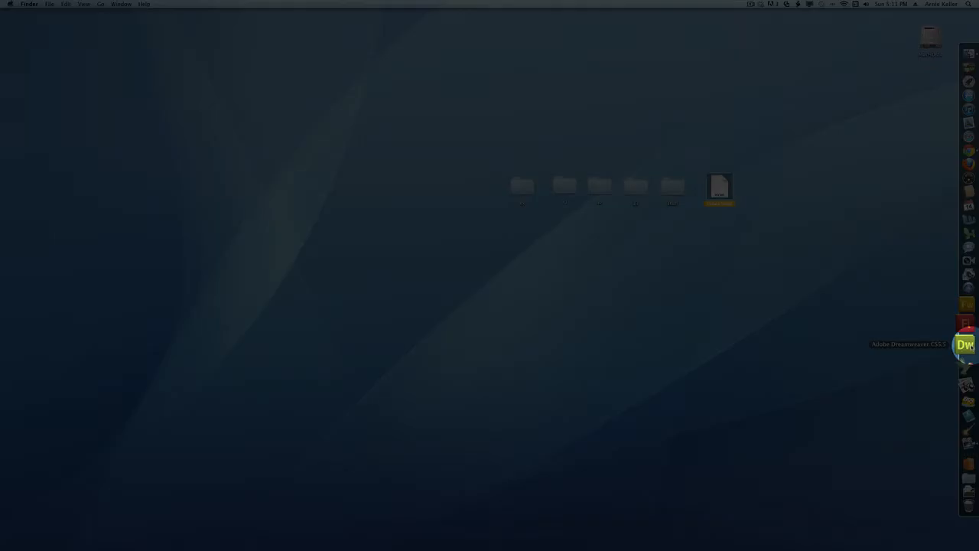
left_click(965, 345)
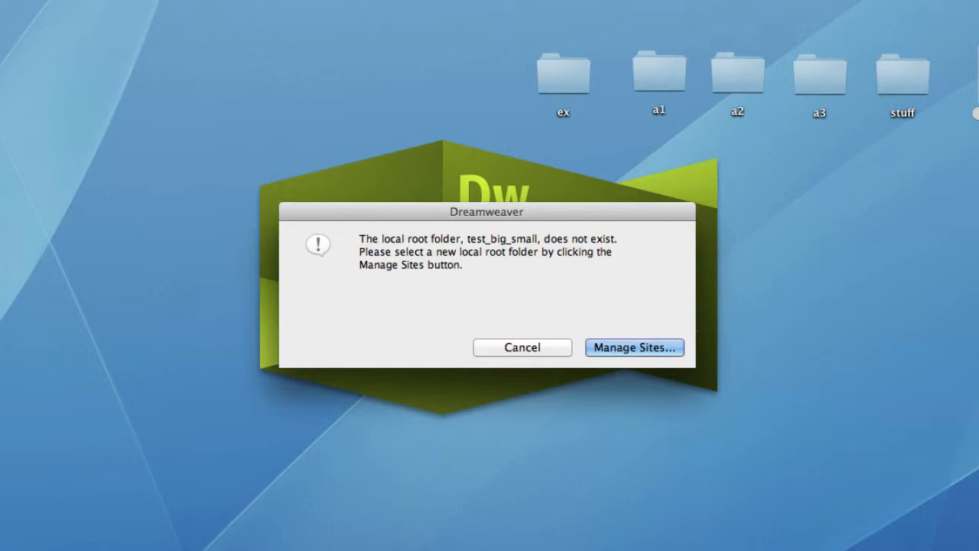
left_click(535, 346)
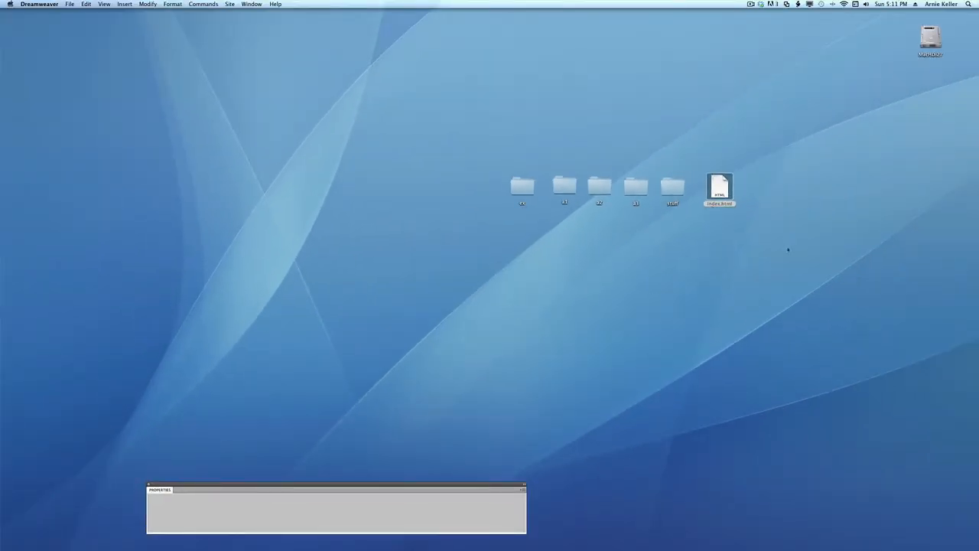
- Open index.html from the Desktop through File > Open
left_click(69, 4)
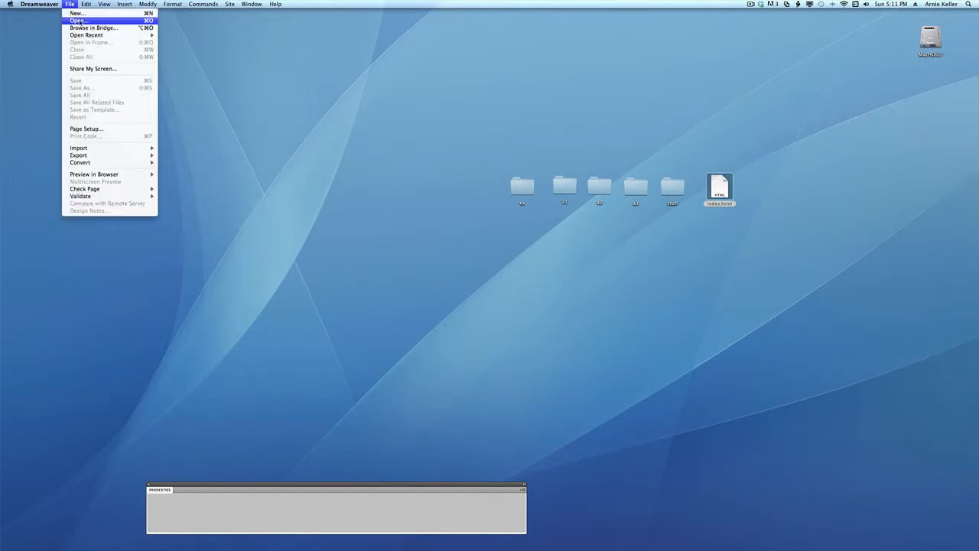
left_click(77, 20)
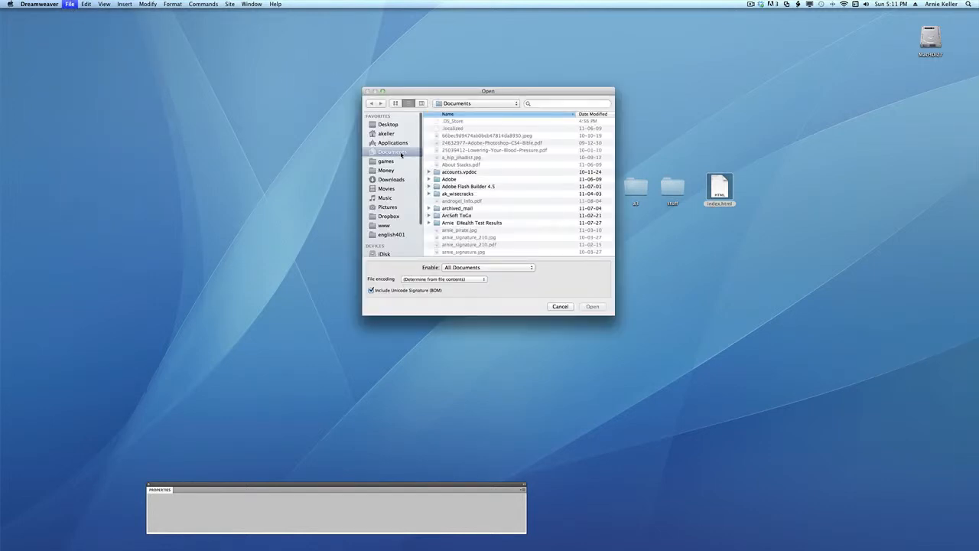
left_click(384, 125)
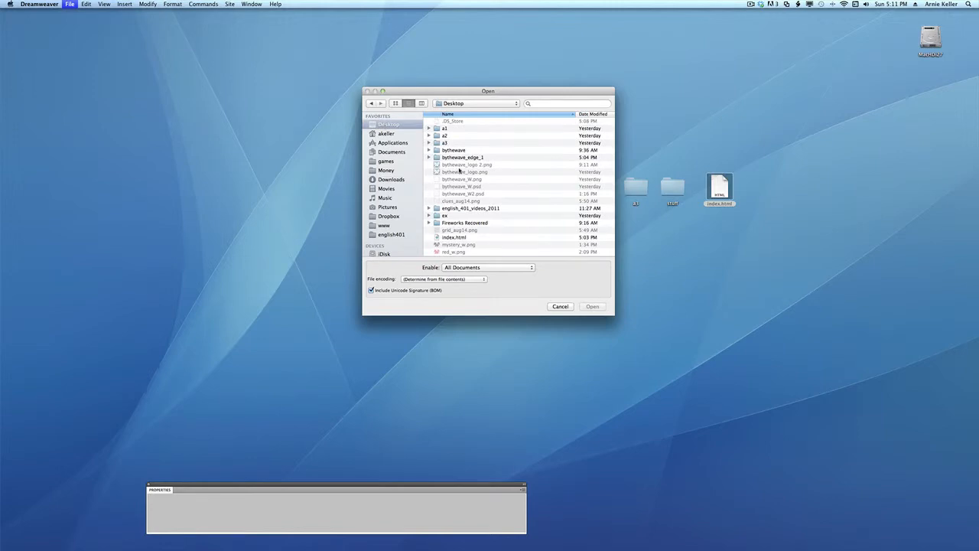
scroll(478, 188, "down", 1)
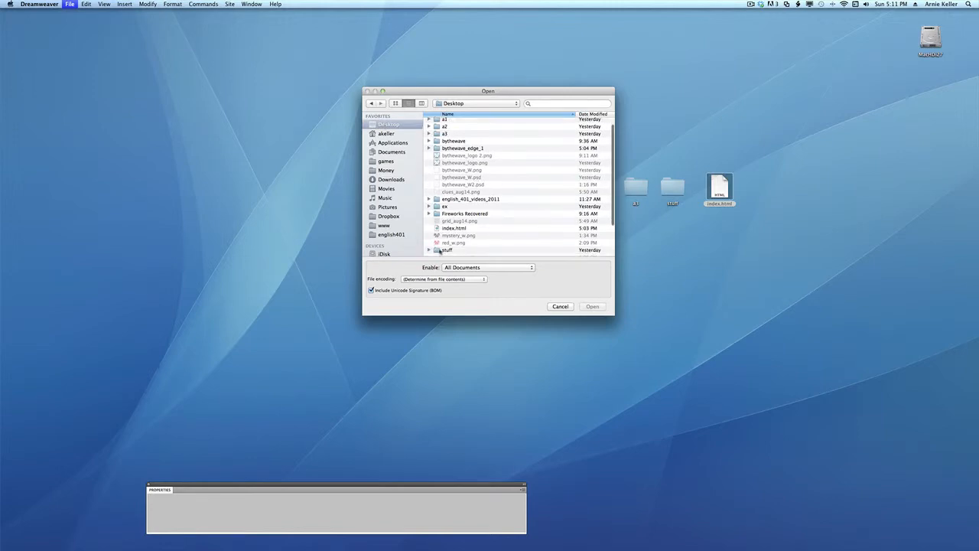
double_click(448, 229)
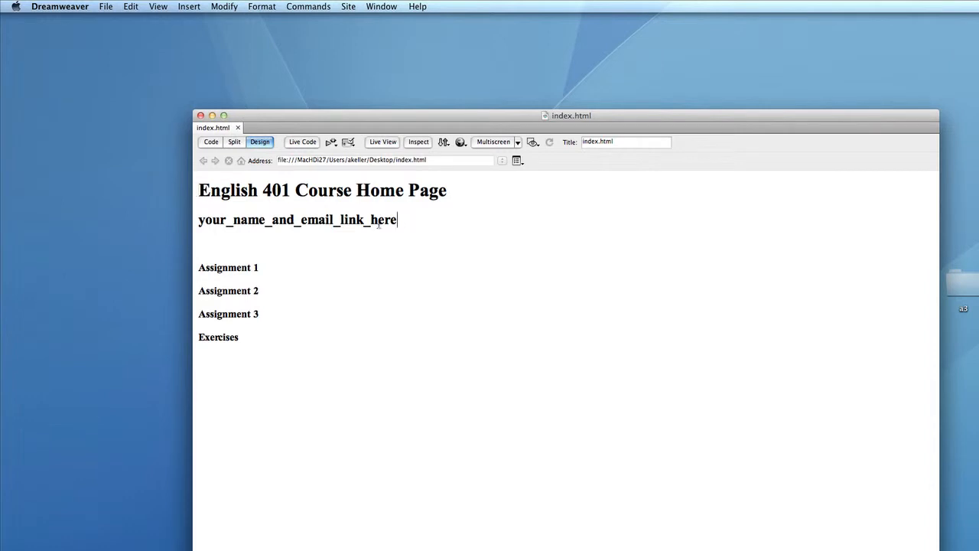
- Replace the your_name_and_email_link_here placeholder with an Email Link using the author's name and e-mail address
left_click_drag(413, 224, 179, 220)
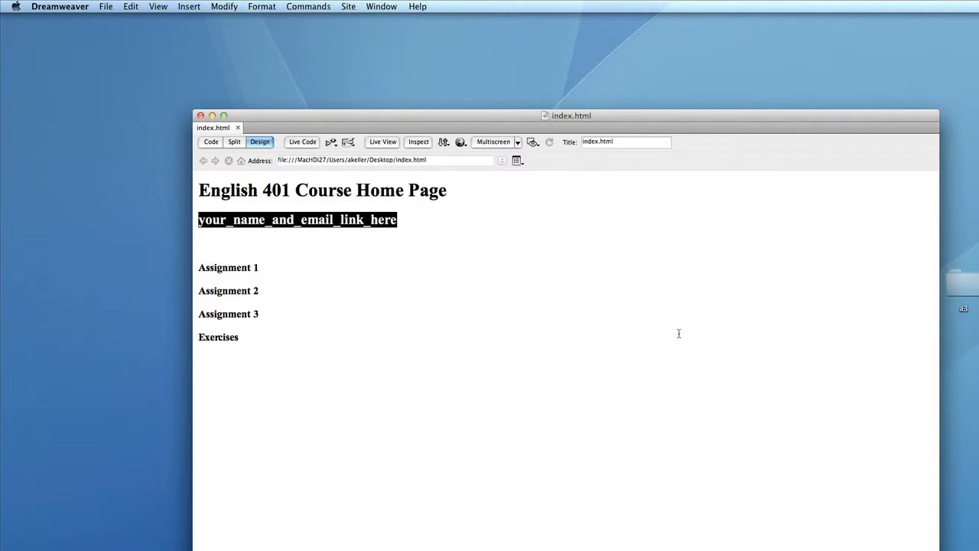
left_click(190, 7)
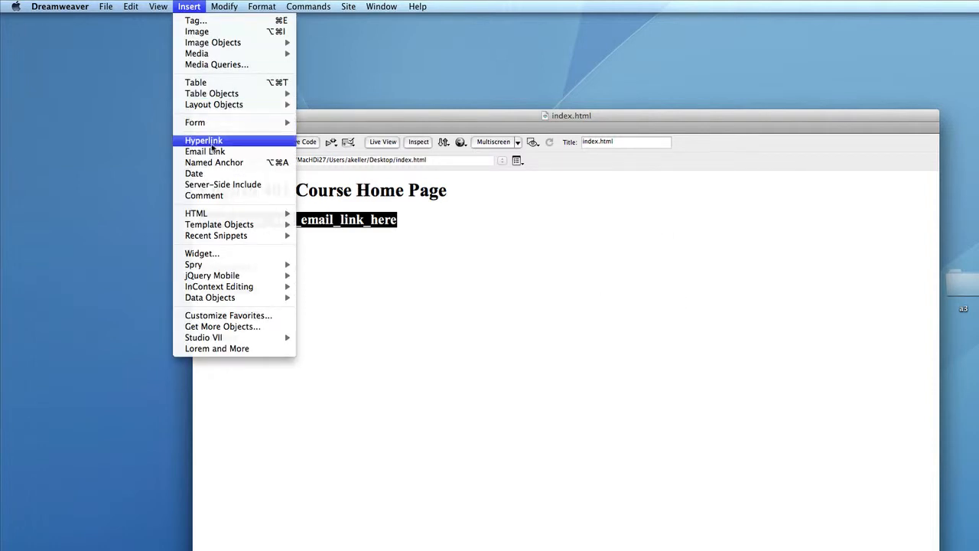
left_click(205, 152)
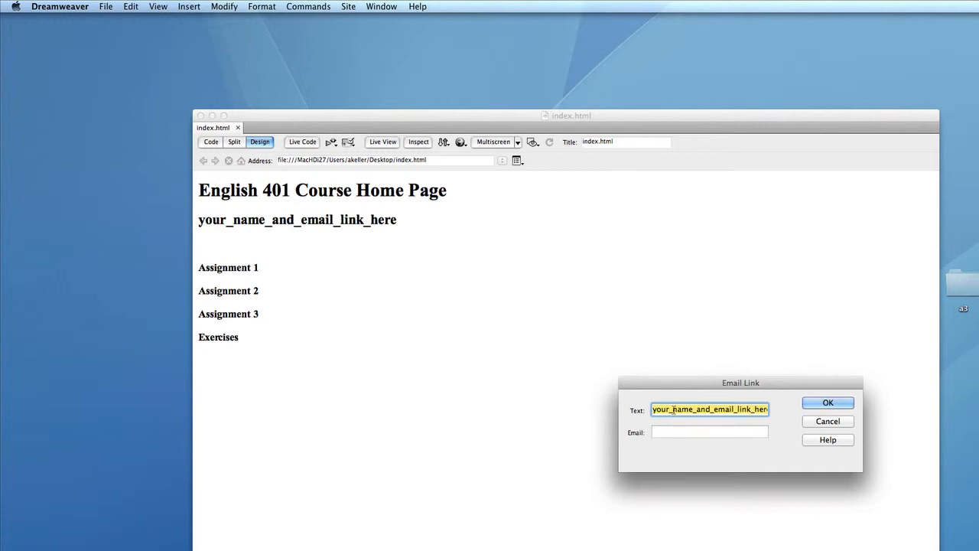
type("A")
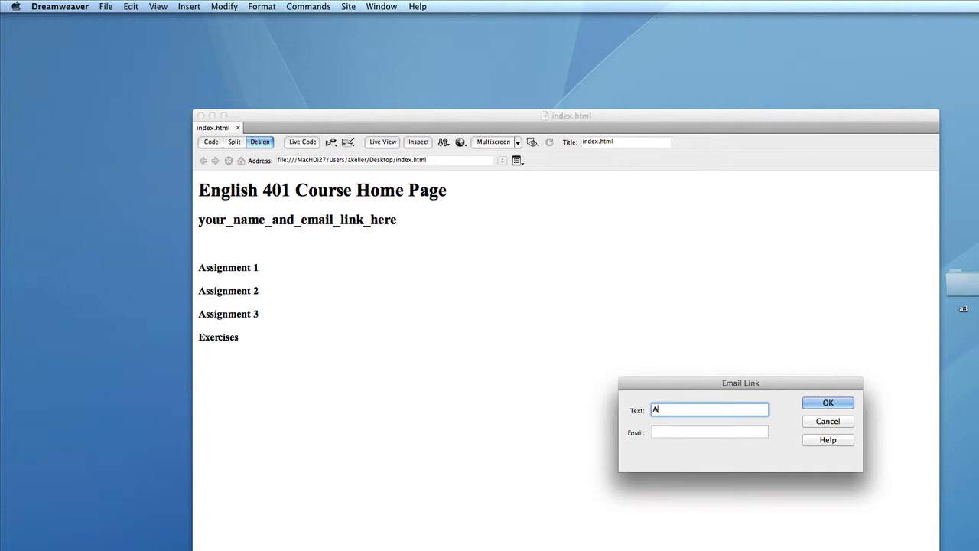
type(". Keller")
left_click(673, 434)
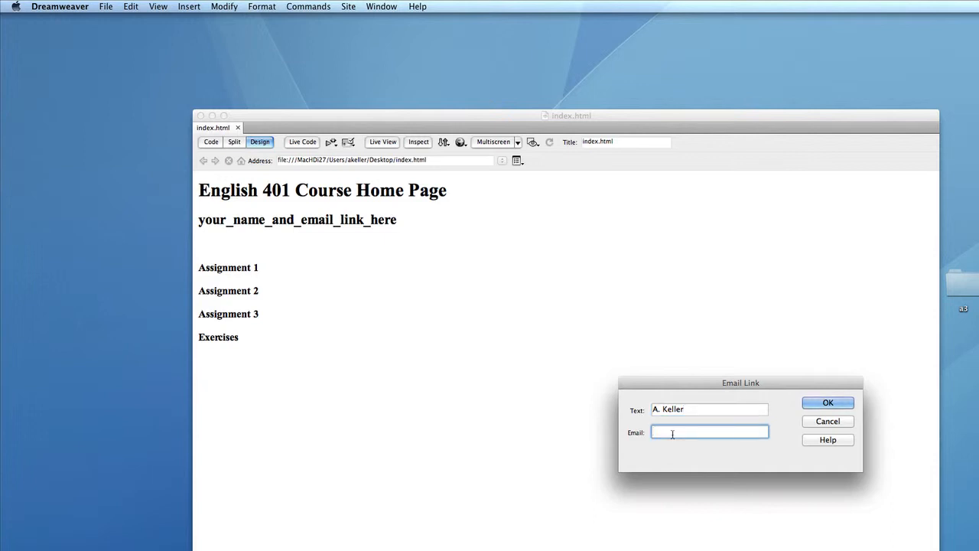
left_click(842, 403)
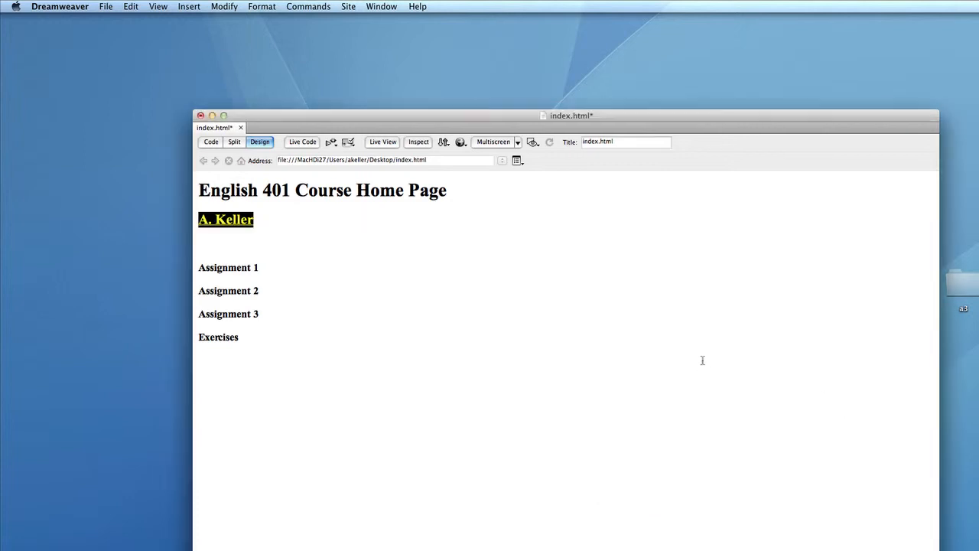
- Deselect the new link and preview the page in Google Chrome
left_click(475, 338)
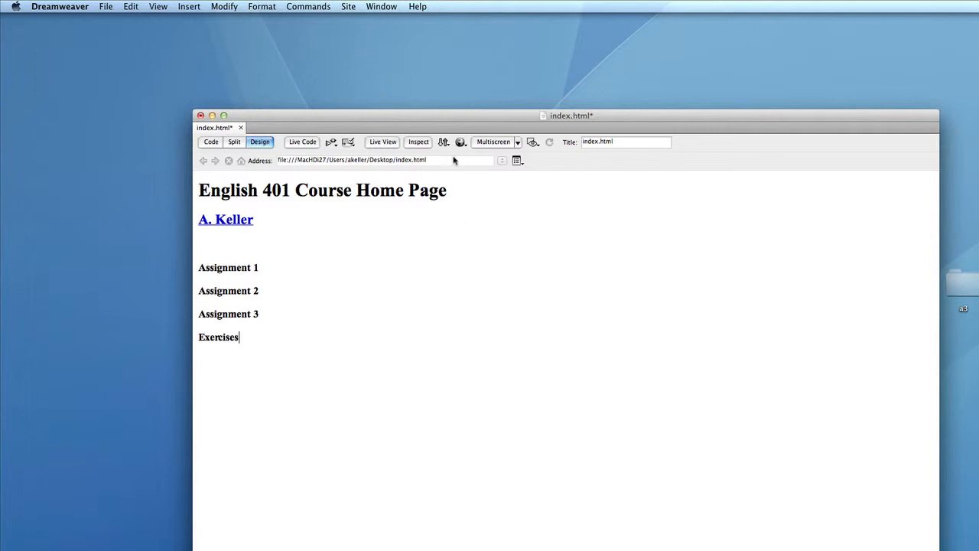
left_click(110, 8)
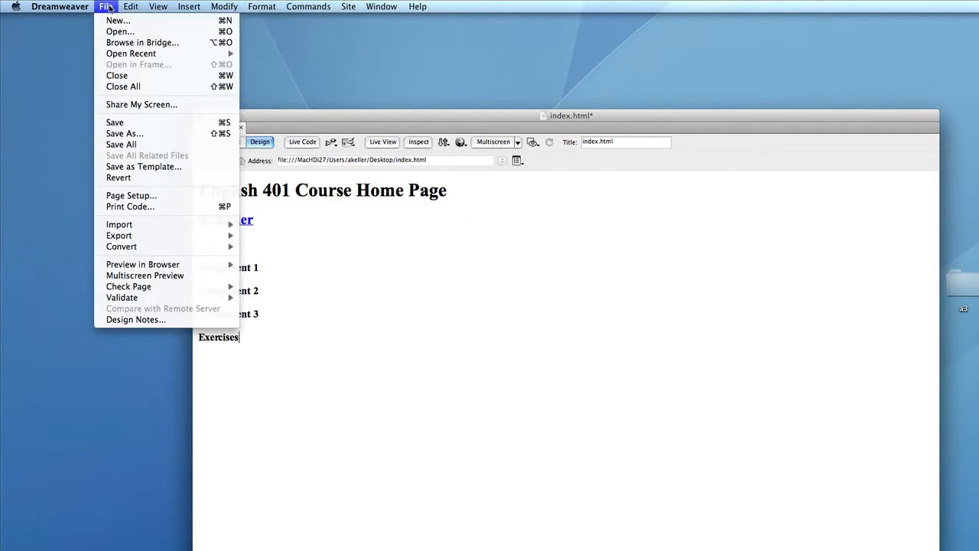
mouse_move(142, 267)
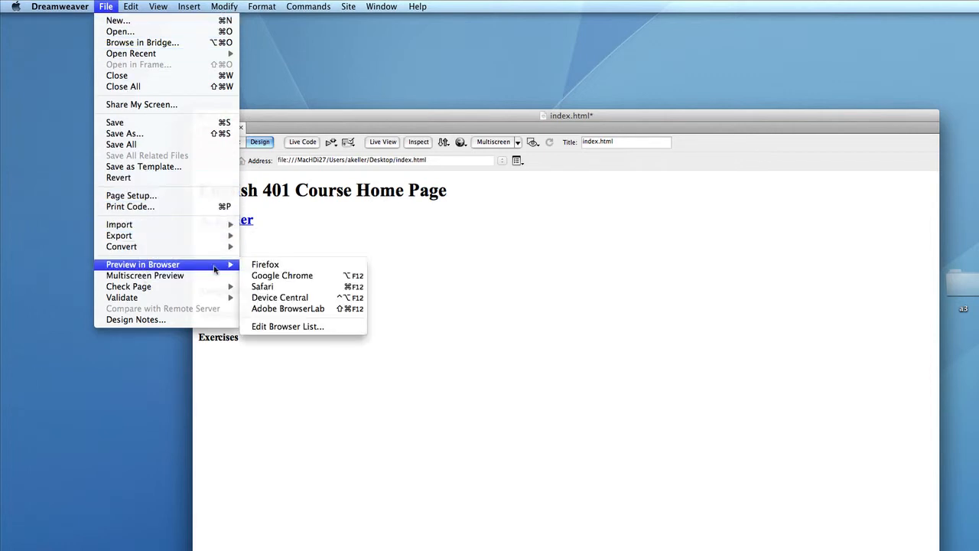
left_click(298, 276)
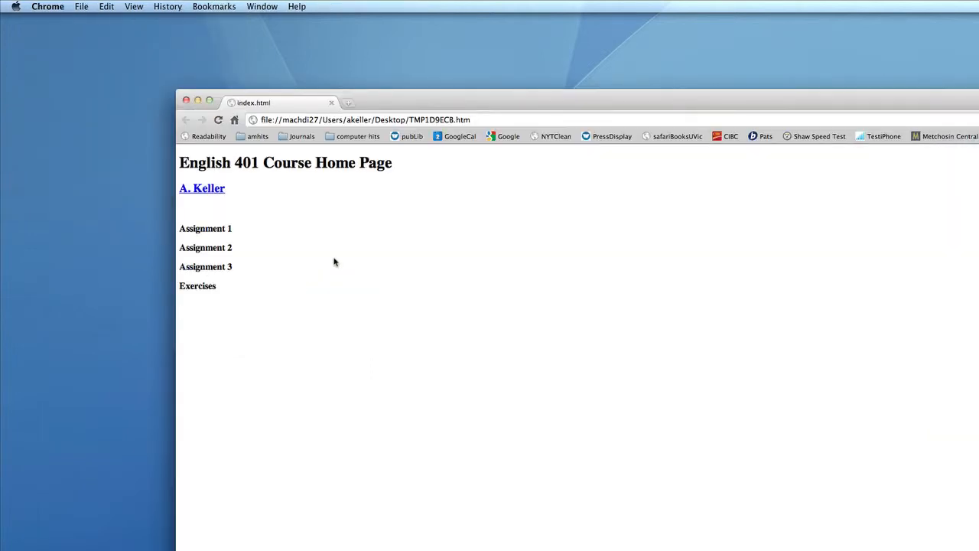
- Follow the author's name link in the preview to open a new Mail message
left_click(201, 189)
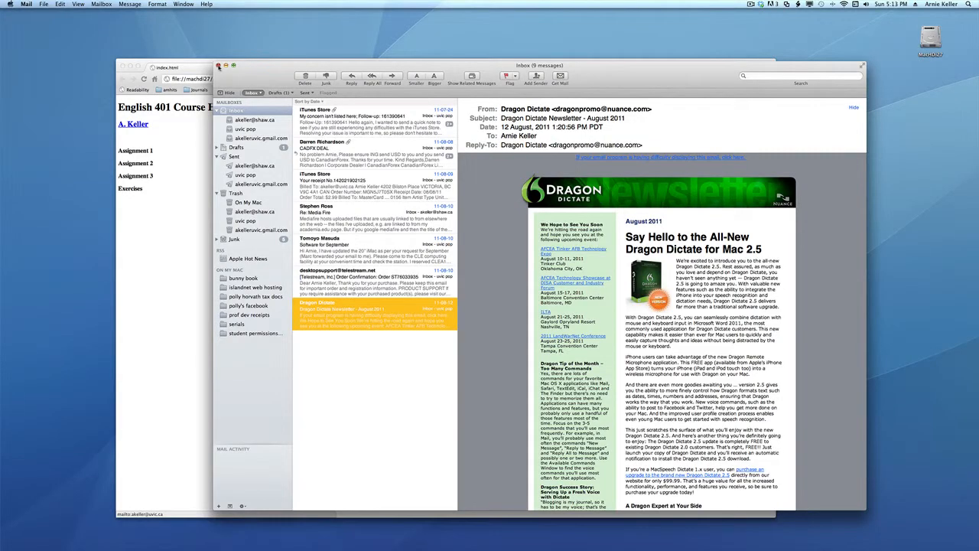
- Close the test Mail message and return to the Chrome preview
left_click(218, 66)
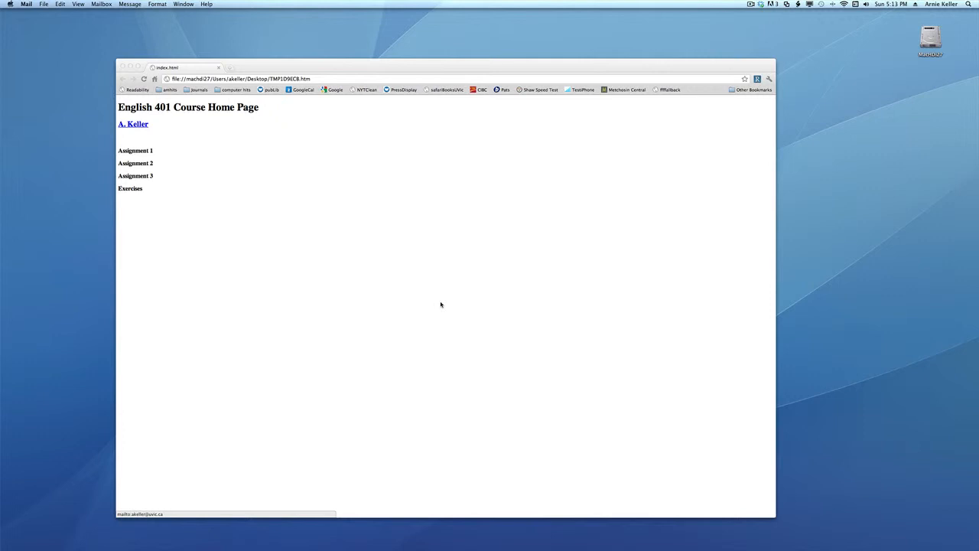
left_click(441, 305)
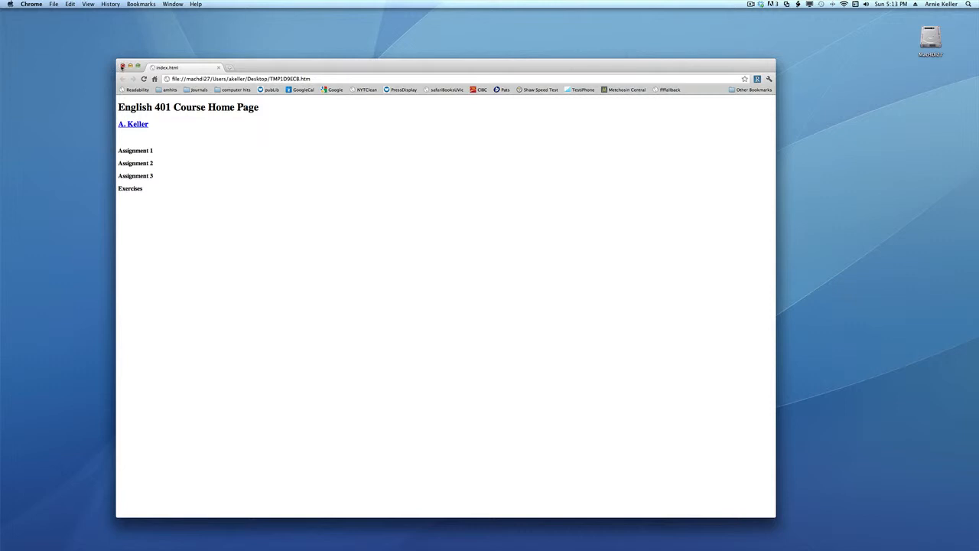
- Close the Chrome preview, then close the index.html document in Dreamweaver
left_click(122, 67)
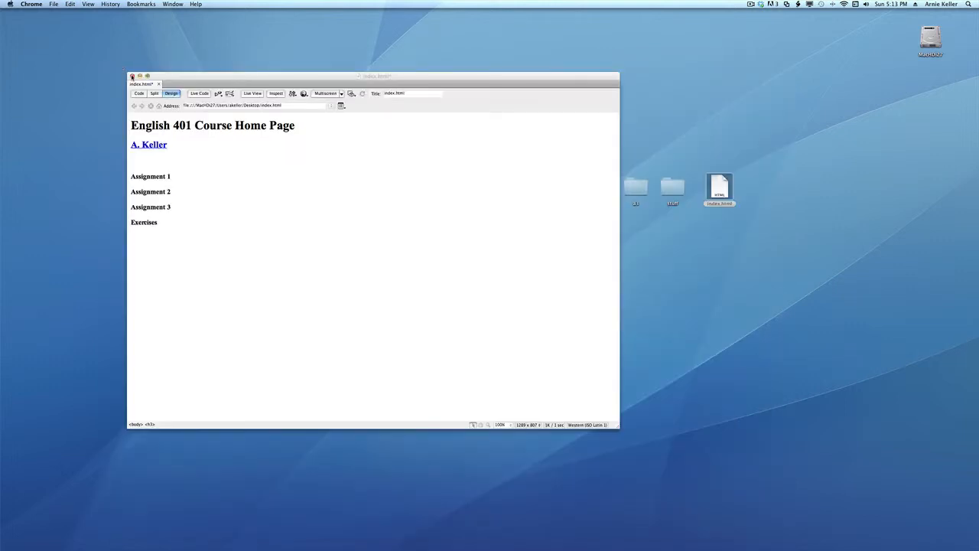
left_click(267, 223)
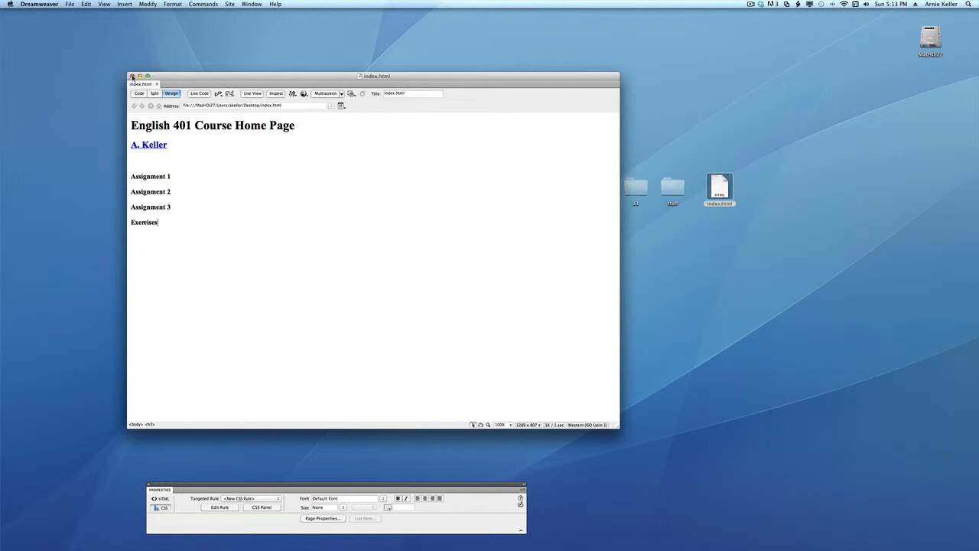
left_click(132, 77)
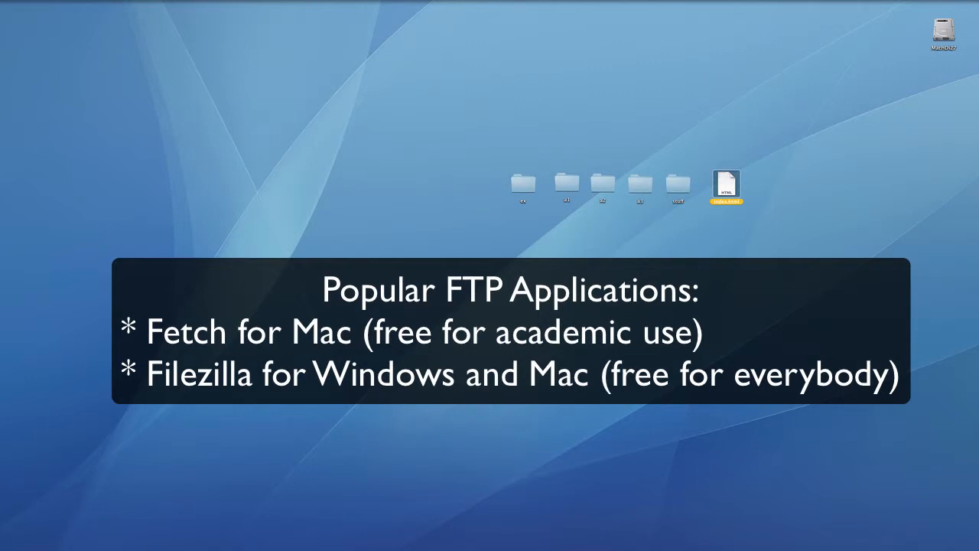
- Launch Fetch by searching 'fetch' in Spotlight
key("super+space")
type("fetch")
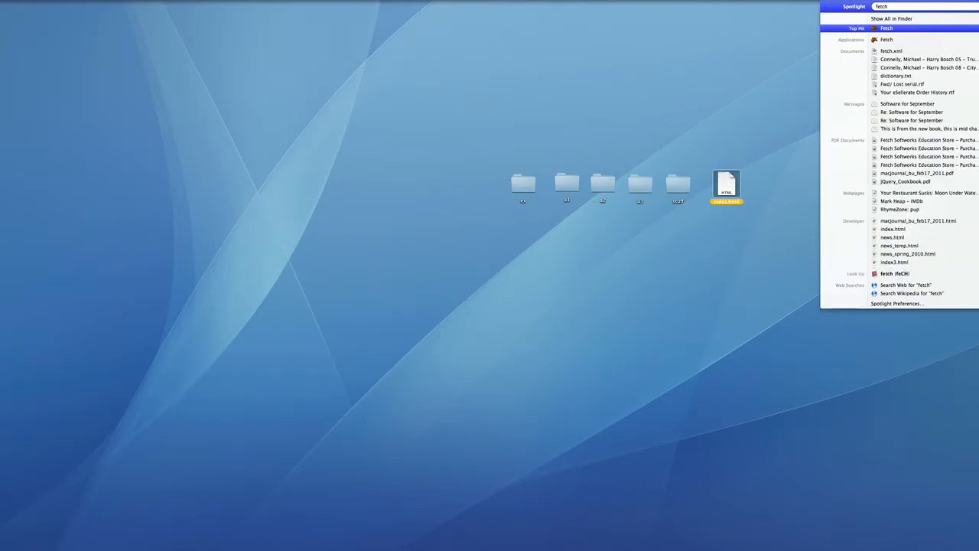
key("Return")
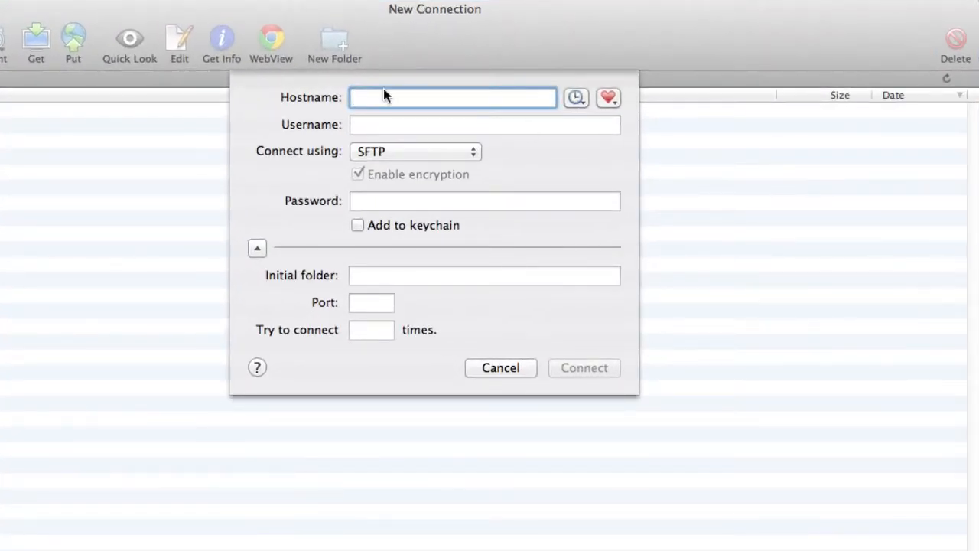
- Enter host unix.uvic.ca and the account username, keep SFTP, and move to the Password field
type("un")
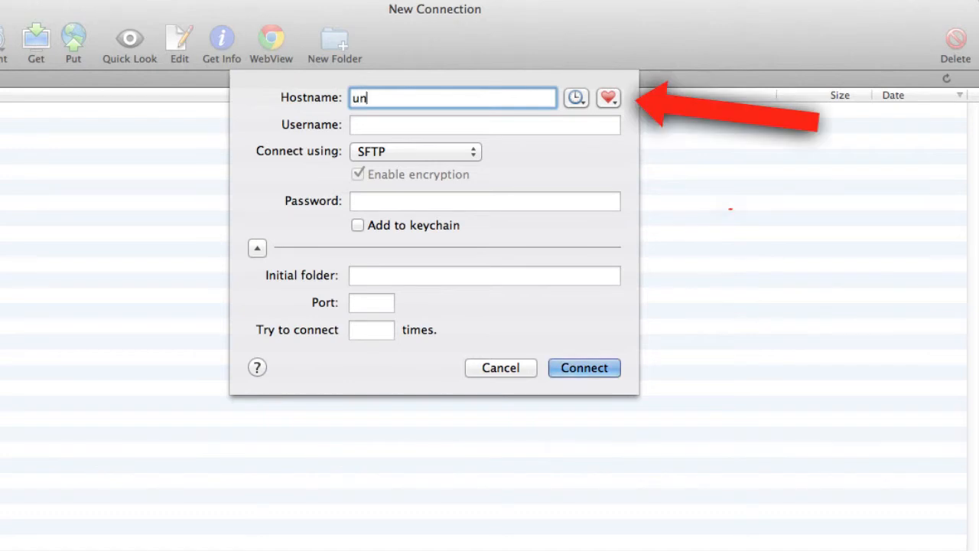
type("ix.uvic.ca")
left_click(369, 125)
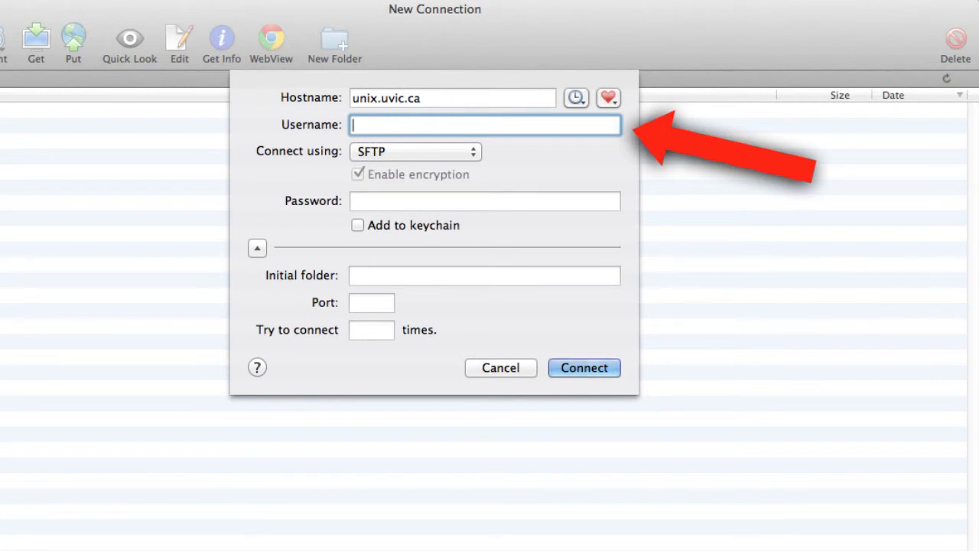
type("pwta")
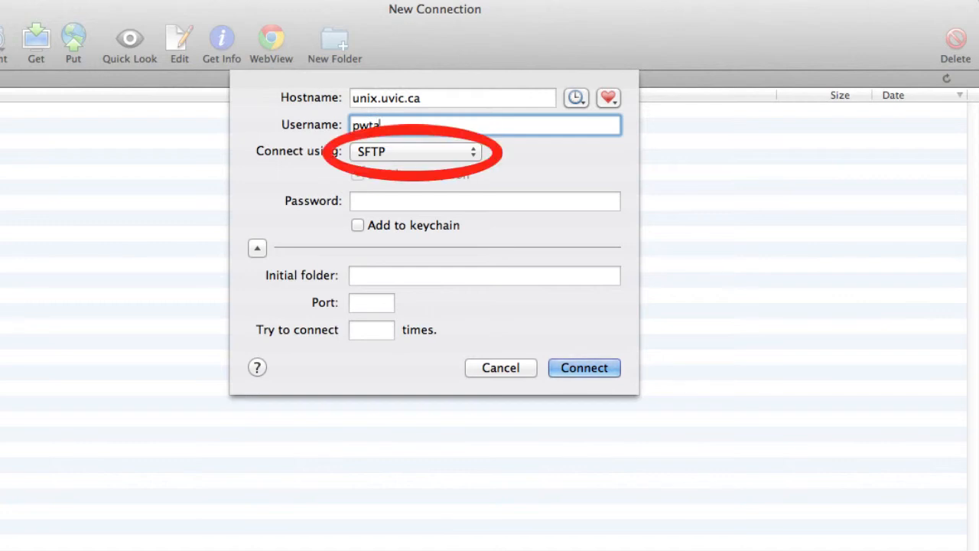
left_click(450, 151)
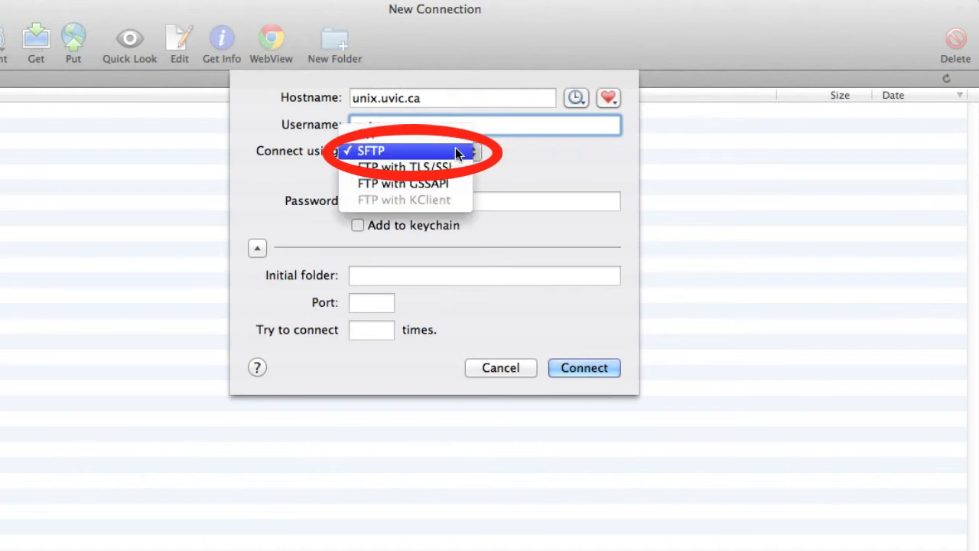
left_click(456, 150)
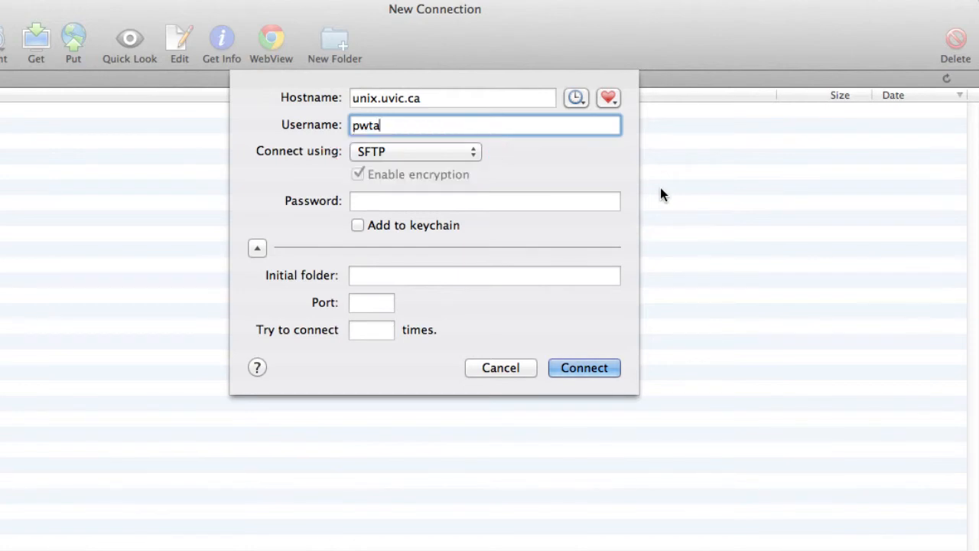
left_click(402, 200)
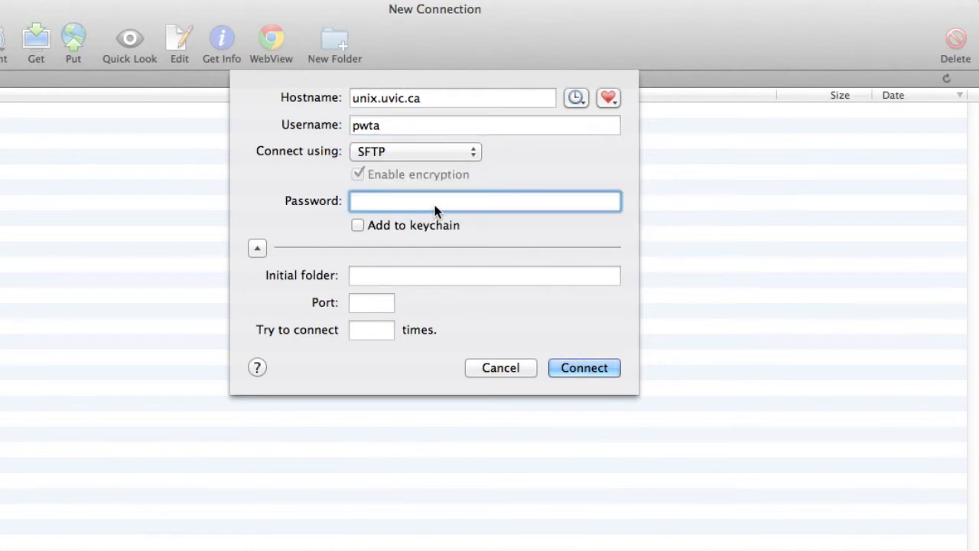
- Enter the account password and connect to the unix.uvic.ca server
type("••••••")
left_click(583, 368)
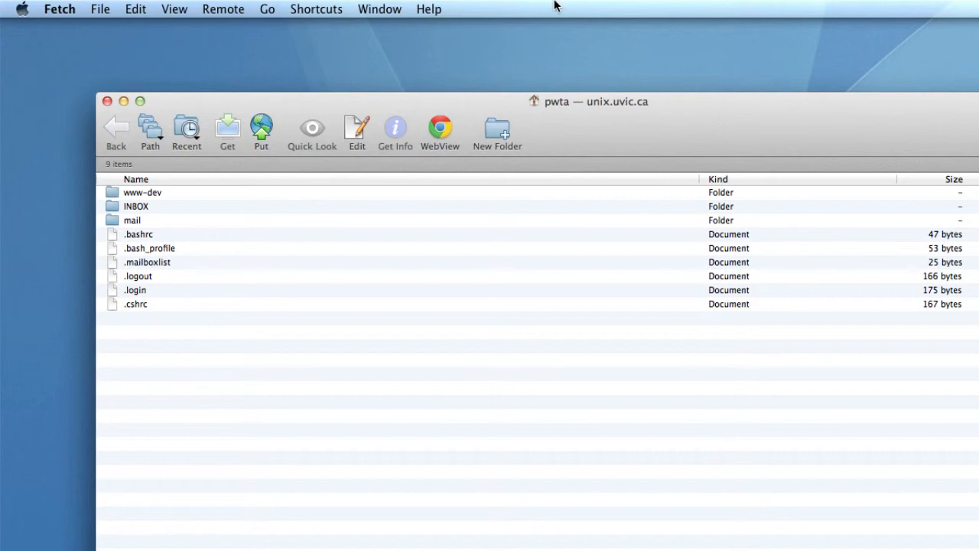
- Create a lowercase folder named 'www' in the unix.uvic.ca home directory
left_click(227, 11)
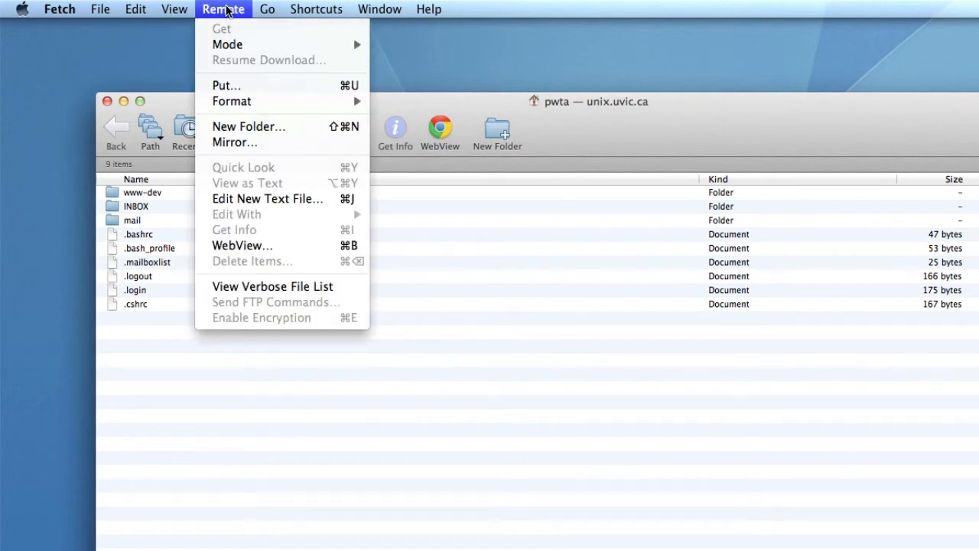
left_click(249, 128)
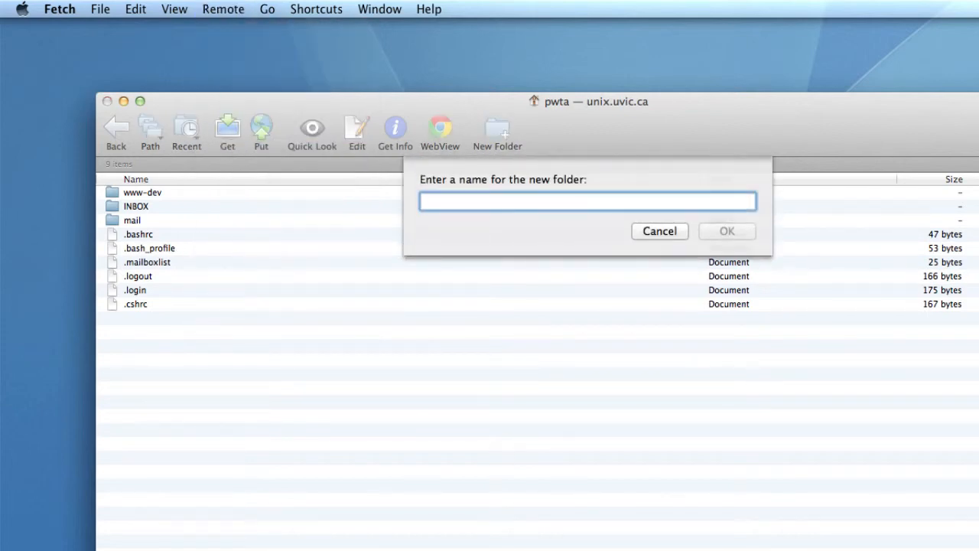
type("ww")
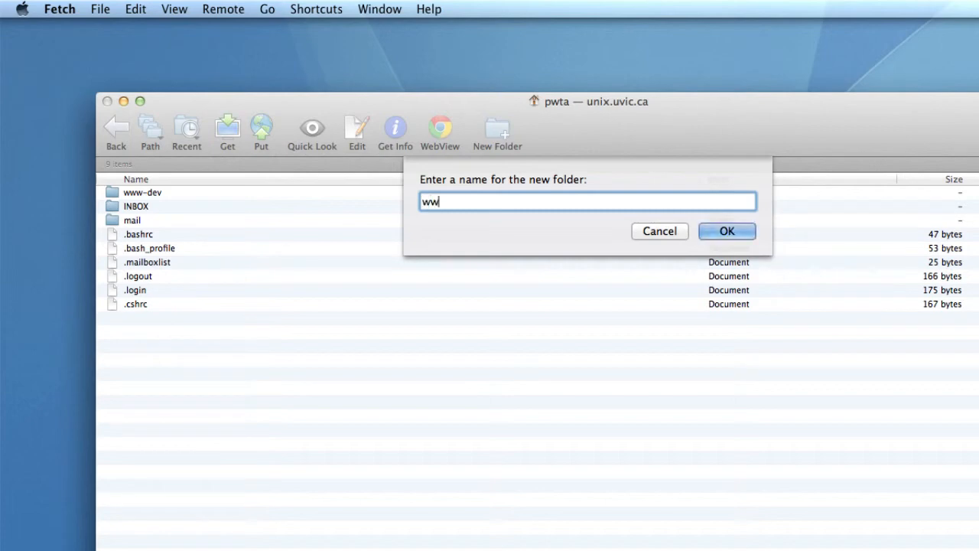
type("w")
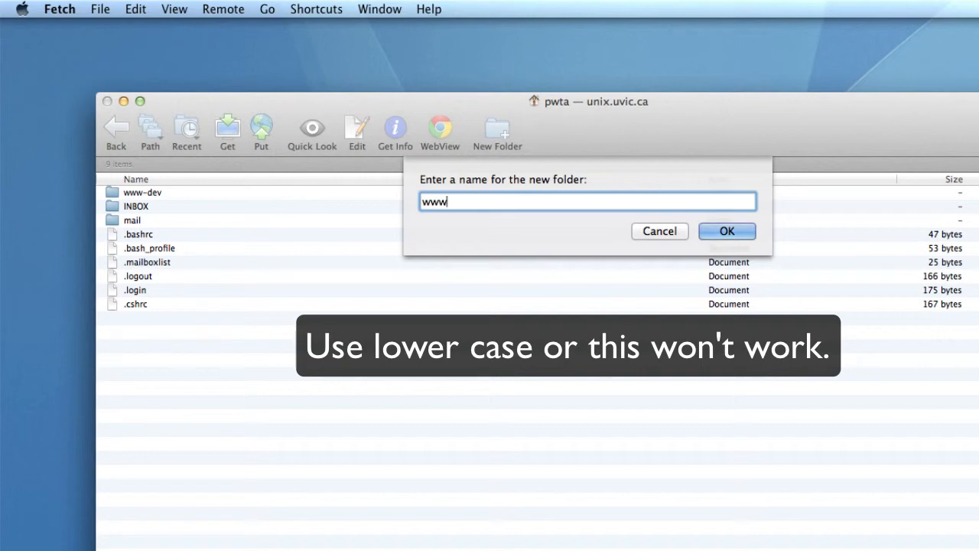
left_click(727, 231)
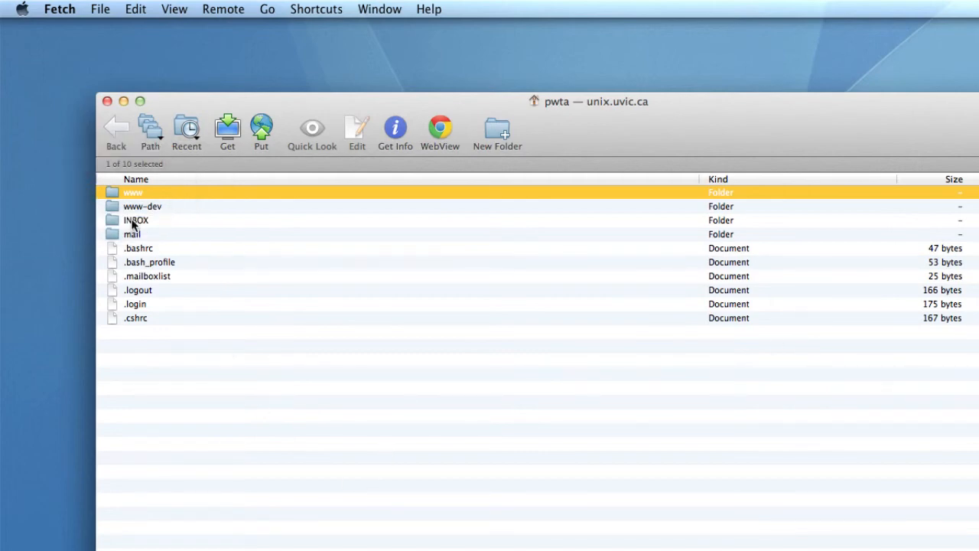
- Open the empty www folder on the server and bring Finder to the front
double_click(113, 197)
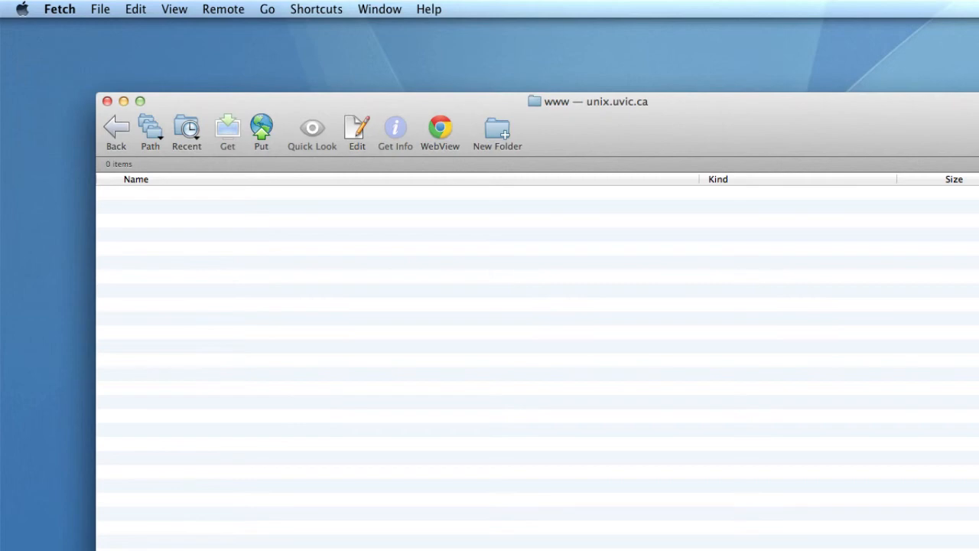
key("super+Tab")
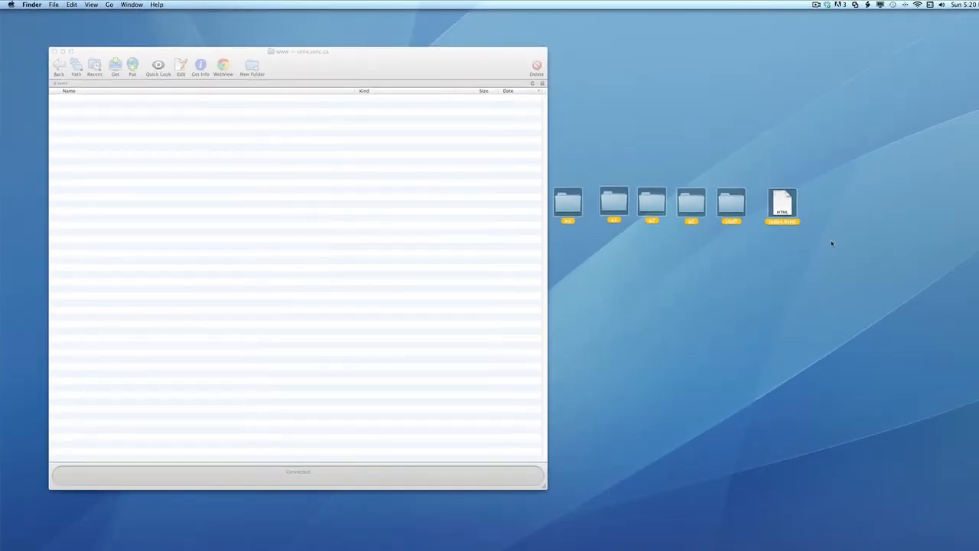
left_click_drag(569, 212, 210, 243)
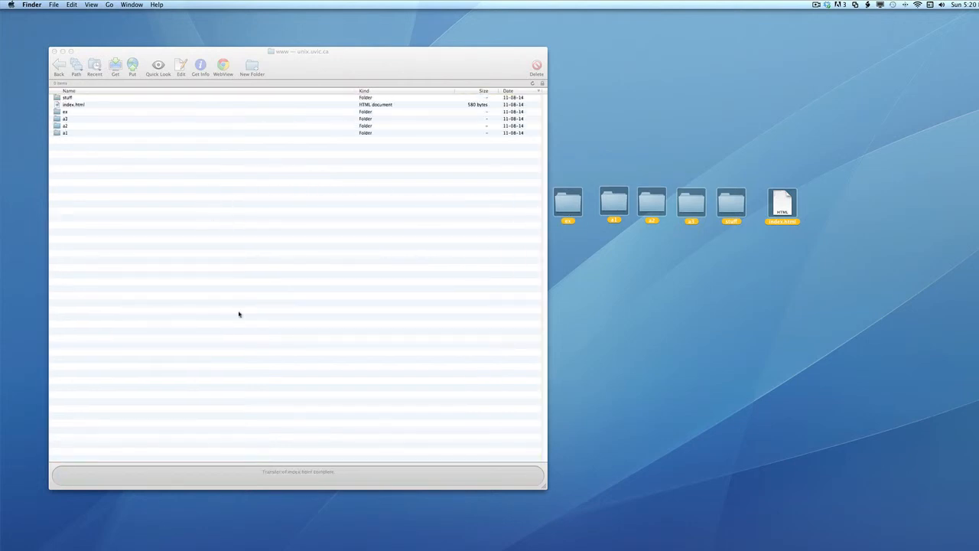